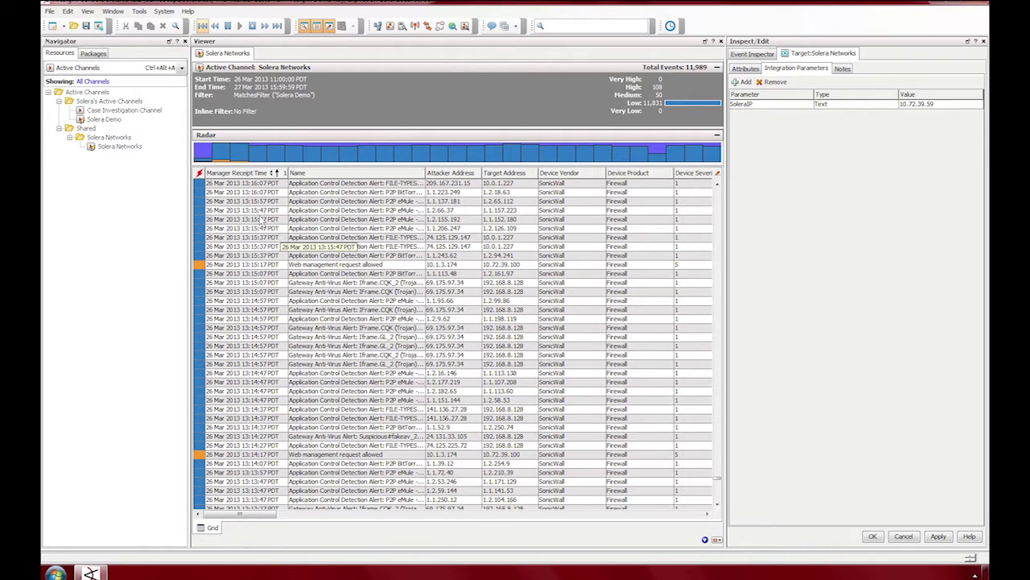
left_click(93, 54)
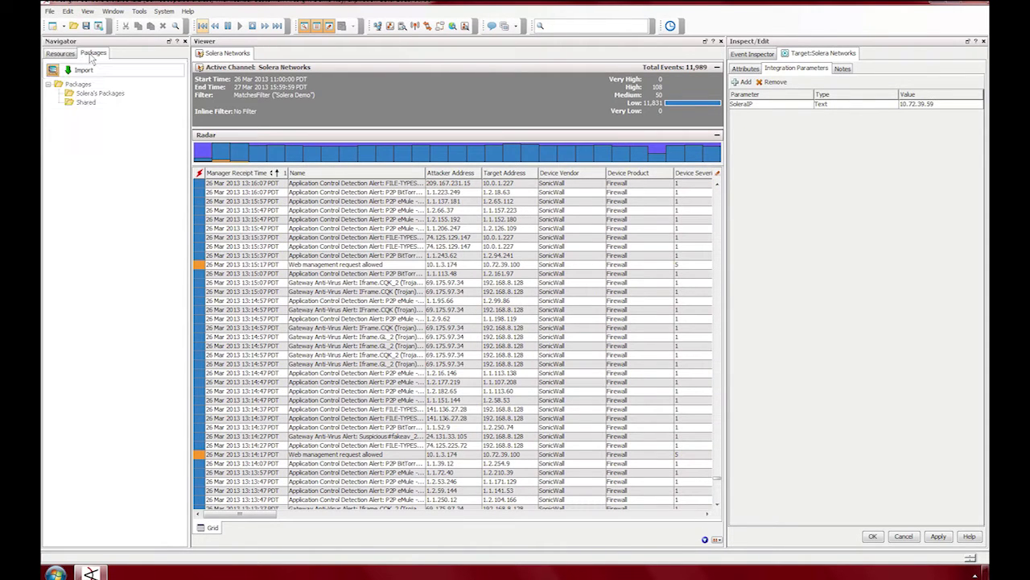
left_click(98, 94)
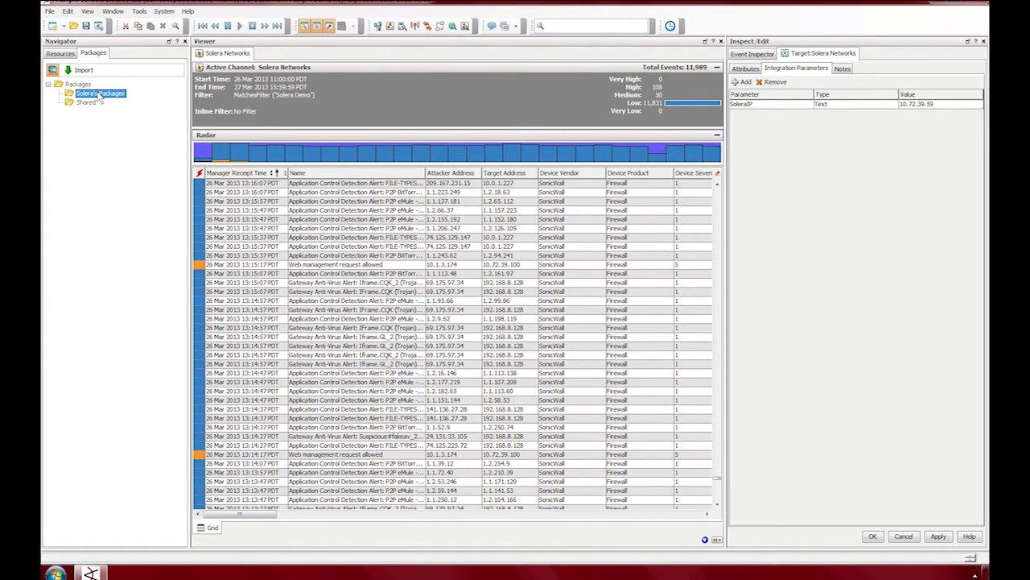
left_click(81, 72)
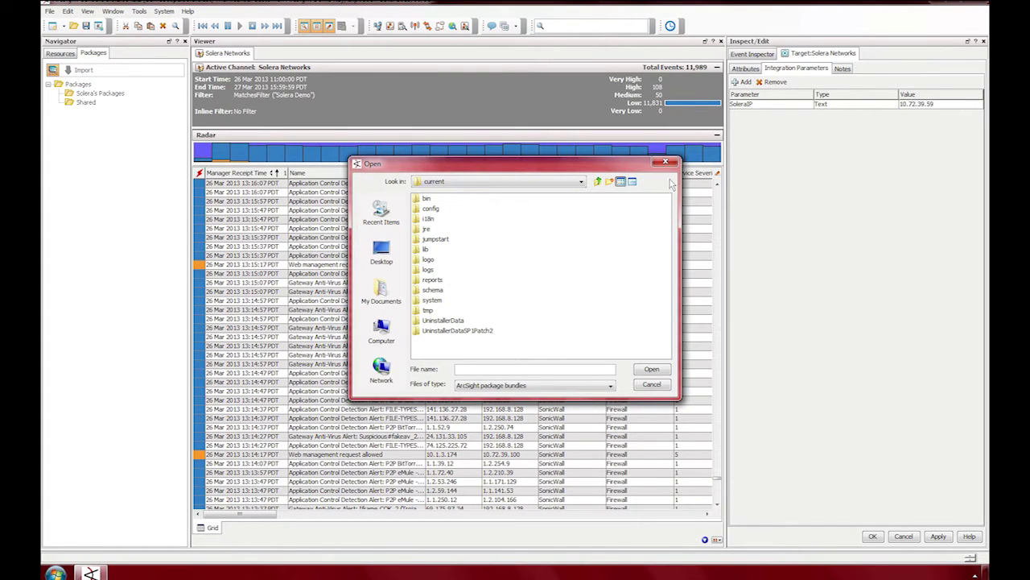
left_click(666, 162)
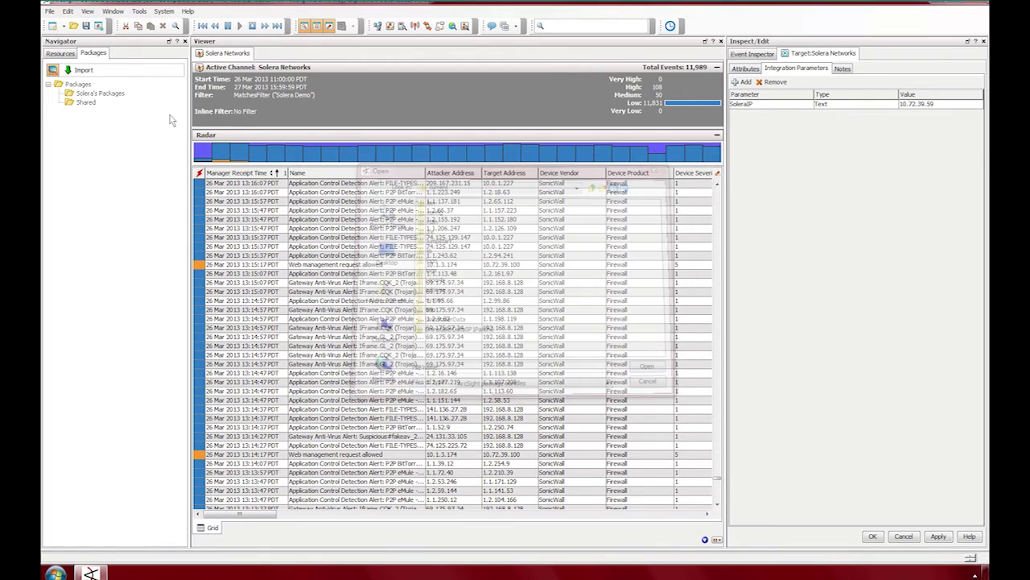
Show the Integration Commands resources and apply 10.72.39.59 as the SoleraIP parameter of the Solera Networks target.
left_click(60, 53)
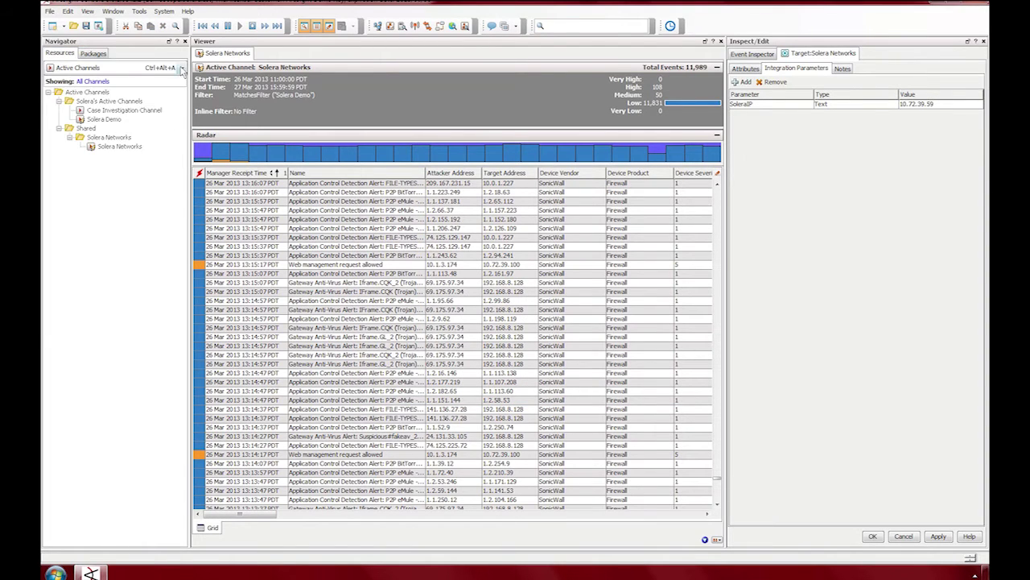
left_click(181, 71)
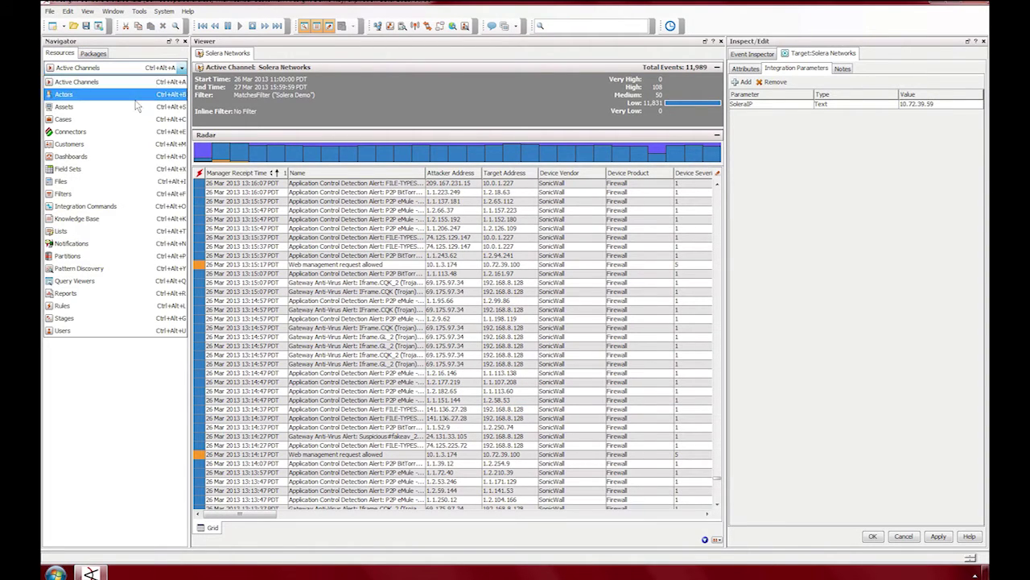
left_click(120, 208)
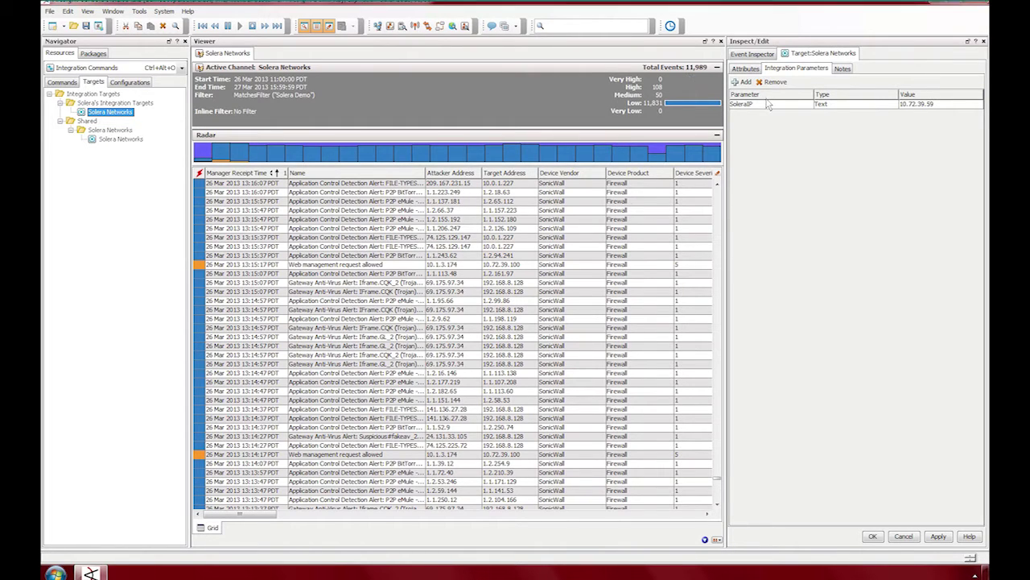
left_click(916, 107)
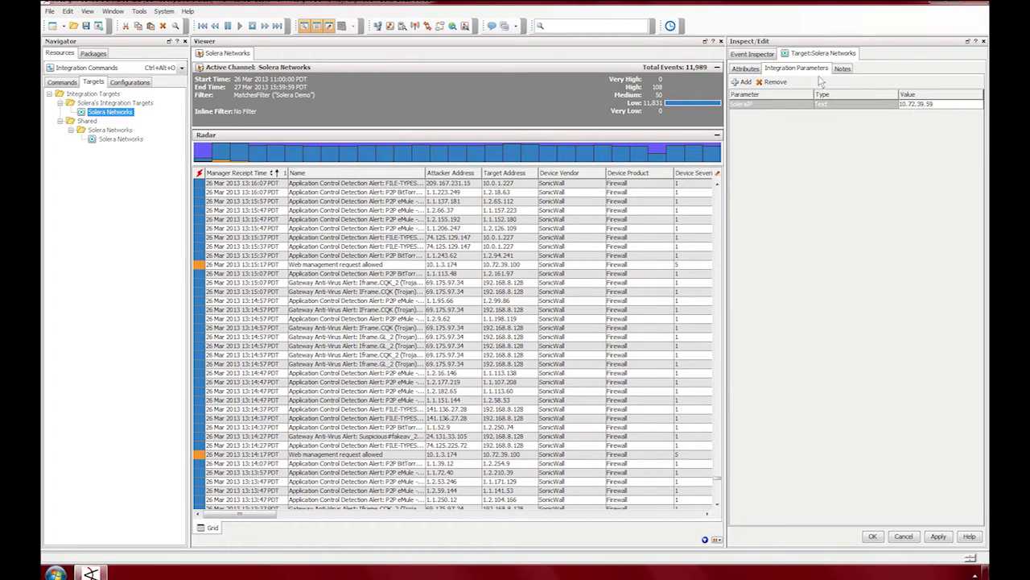
double_click(936, 107)
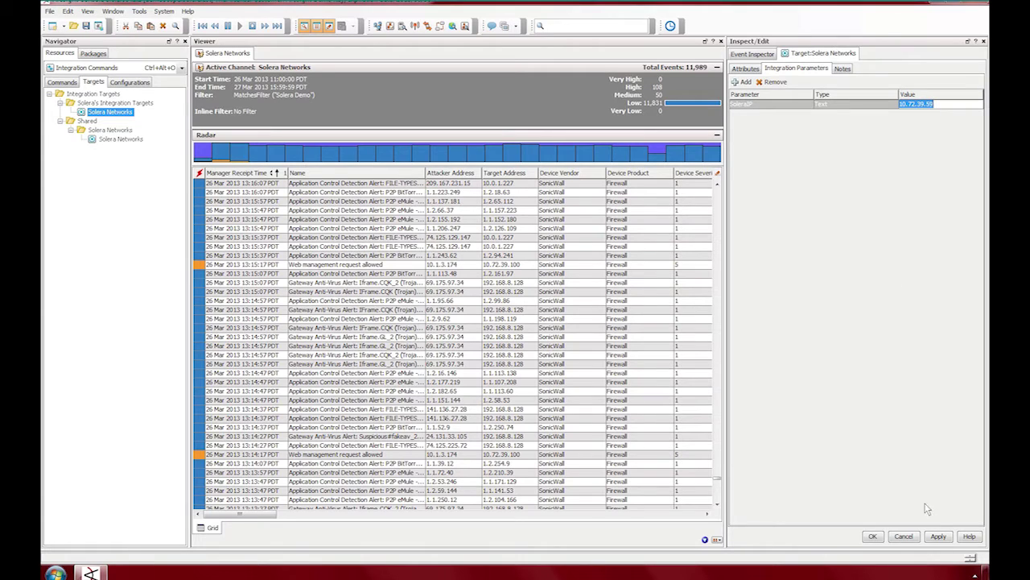
left_click(938, 536)
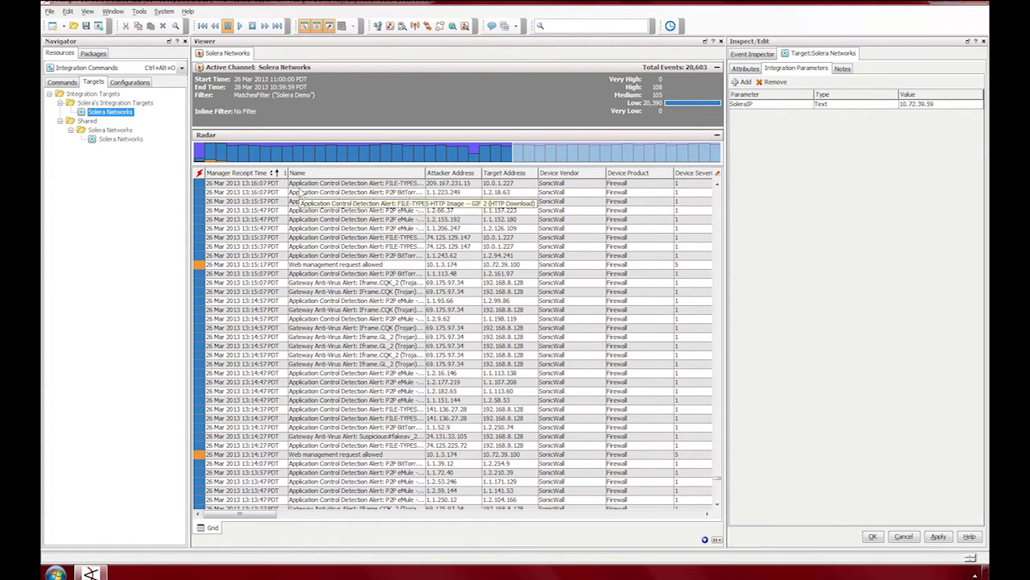
Run the Solera Networks DeepSee Report integration command against the Solera Networks target for the topmost Iframe.CQK_2 Gateway Anti-Virus alert.
left_click_drag(281, 184, 316, 247)
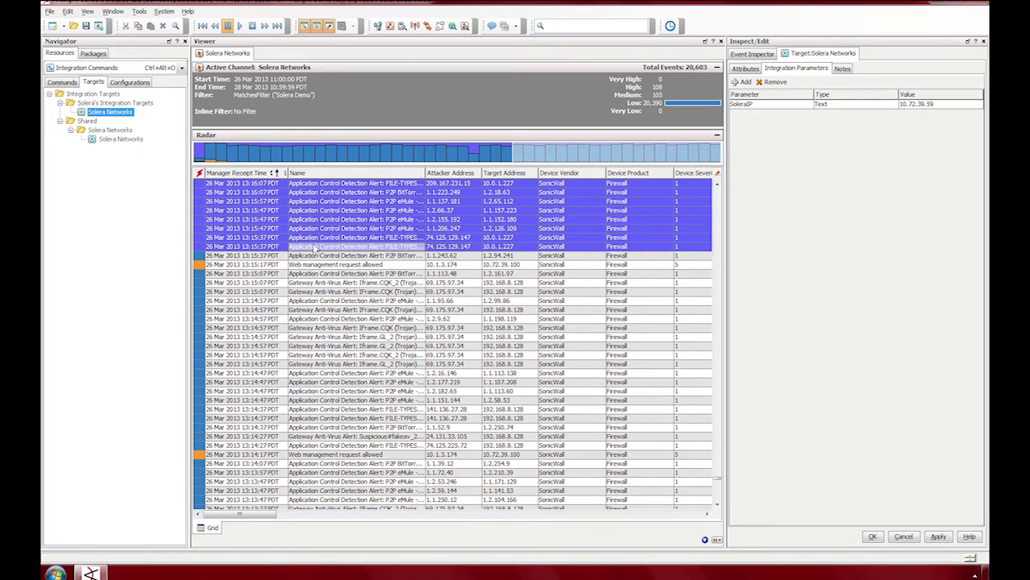
left_click_drag(380, 283, 388, 369)
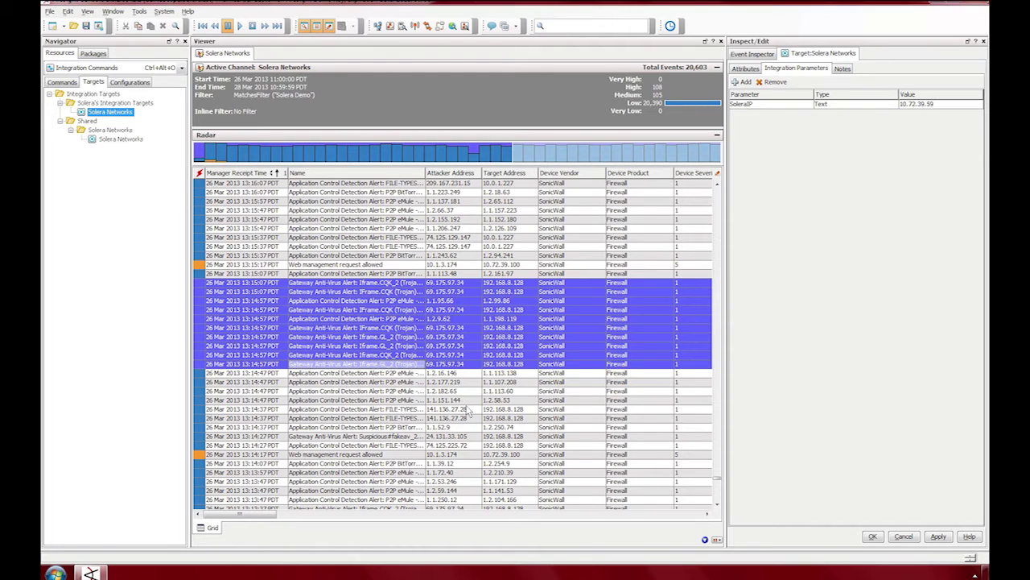
mouse_move(263, 519)
left_mouse_down()
mouse_move(352, 532)
mouse_move(250, 515)
left_mouse_up()
left_click(313, 286)
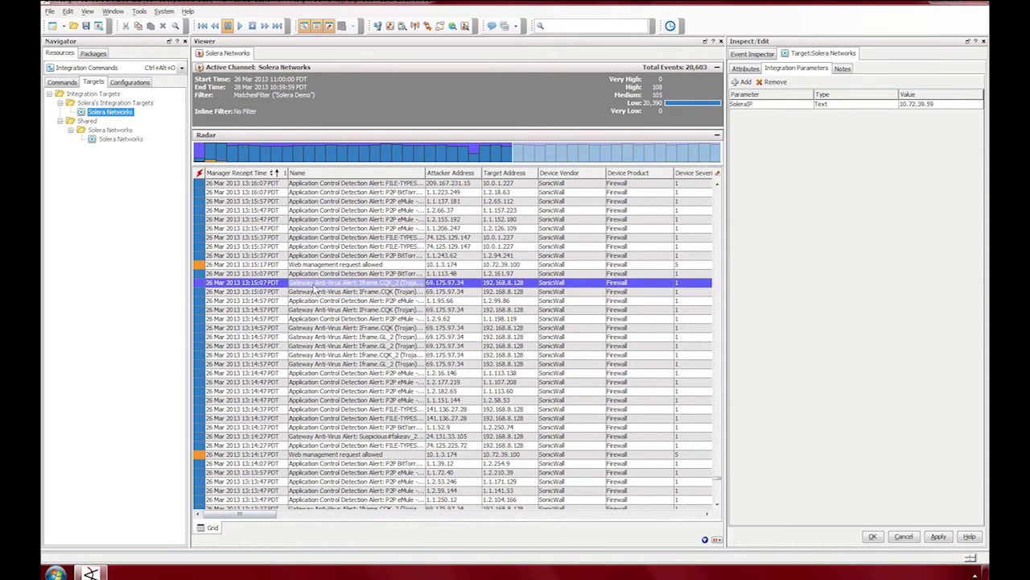
right_click(315, 287)
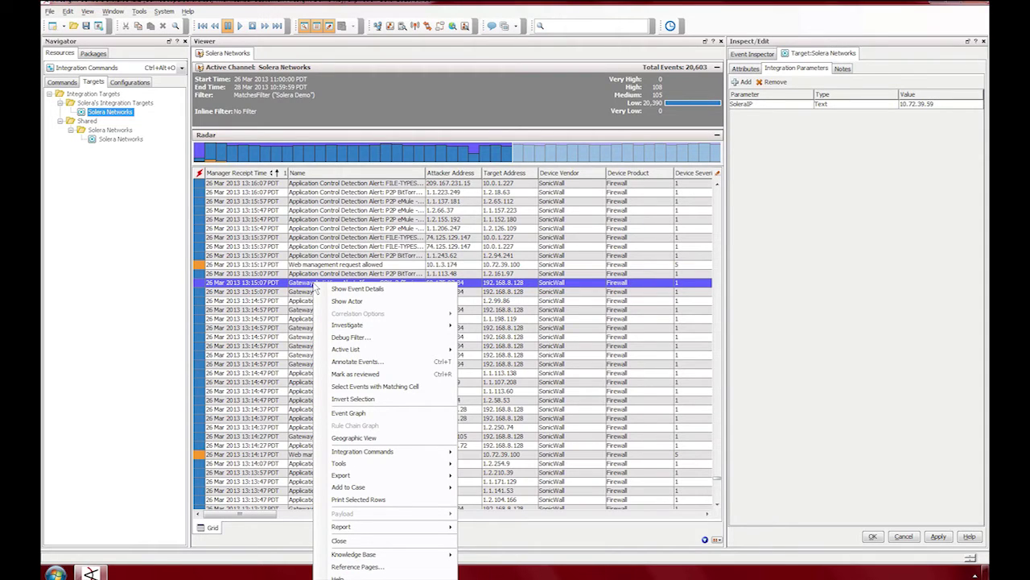
mouse_move(373, 455)
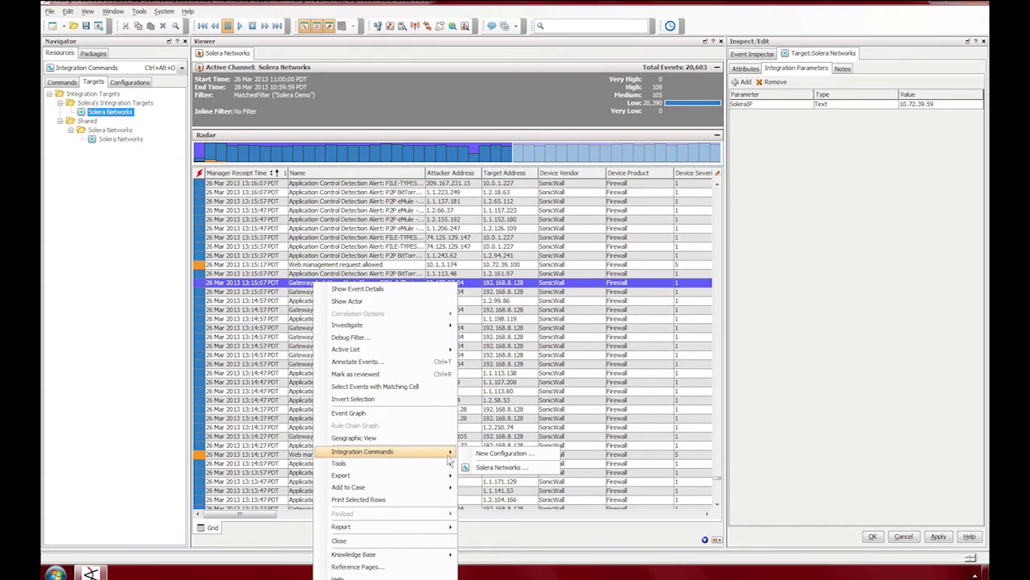
left_click(500, 468)
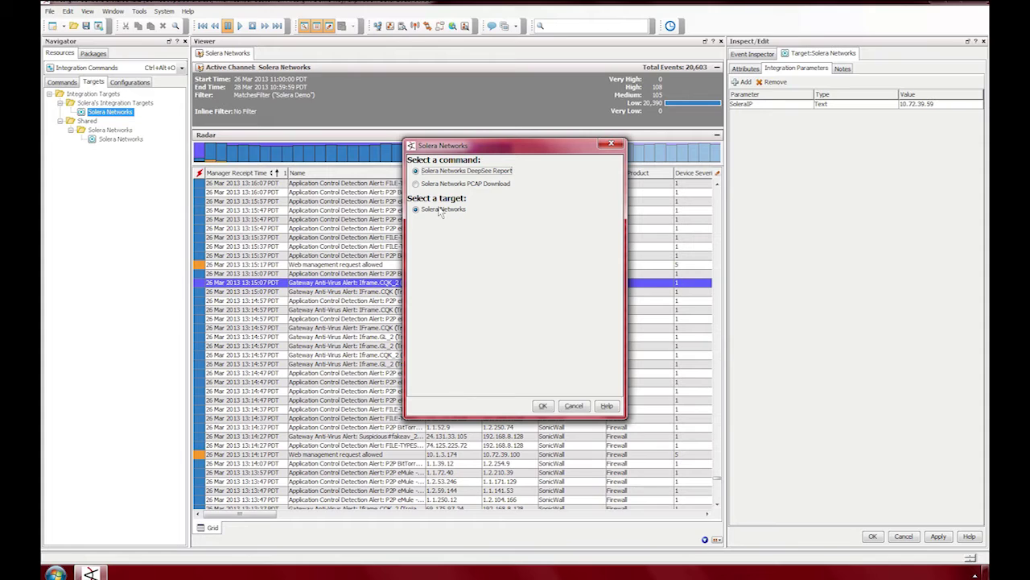
left_click(416, 183)
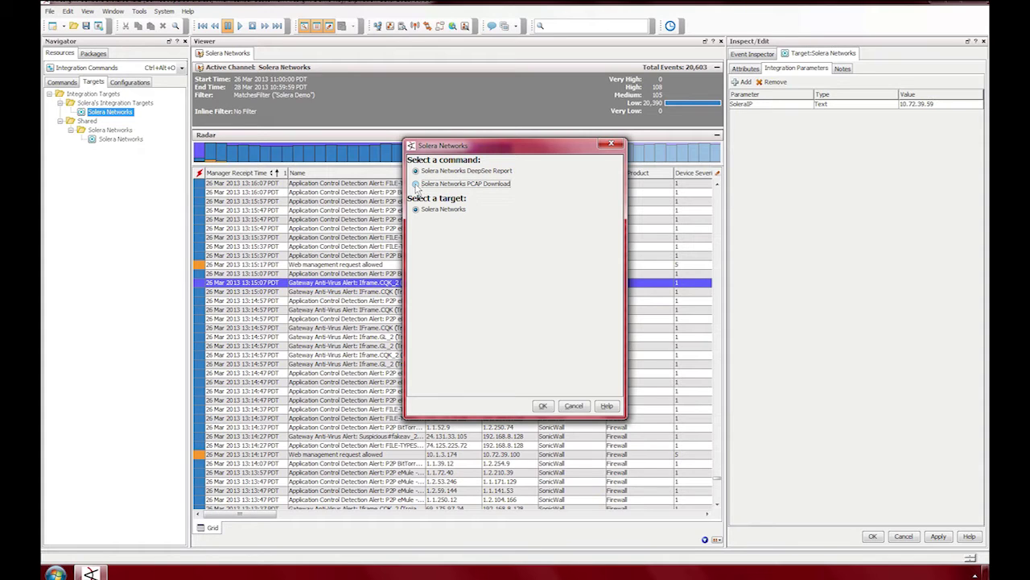
left_click(416, 182)
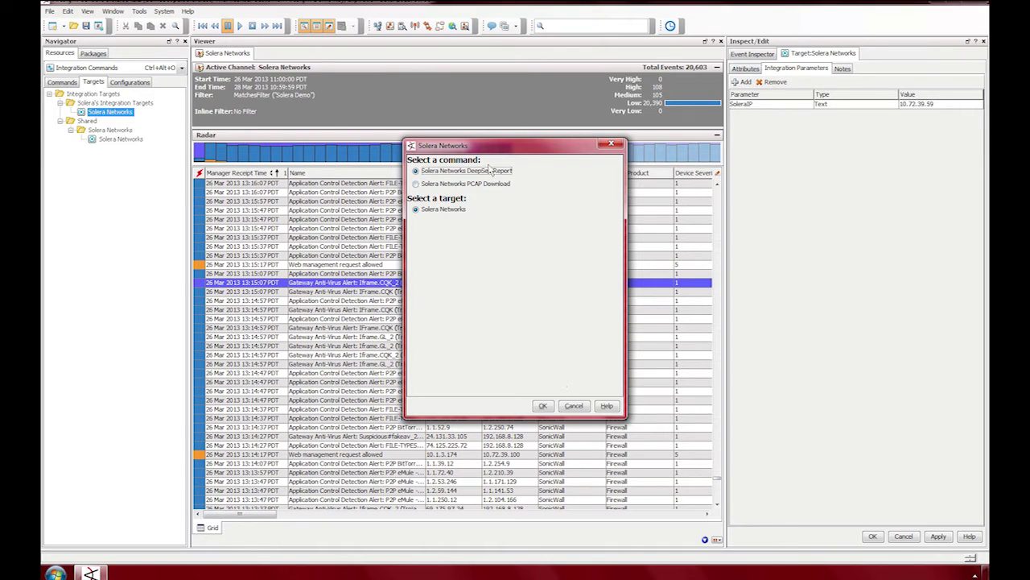
left_click(543, 407)
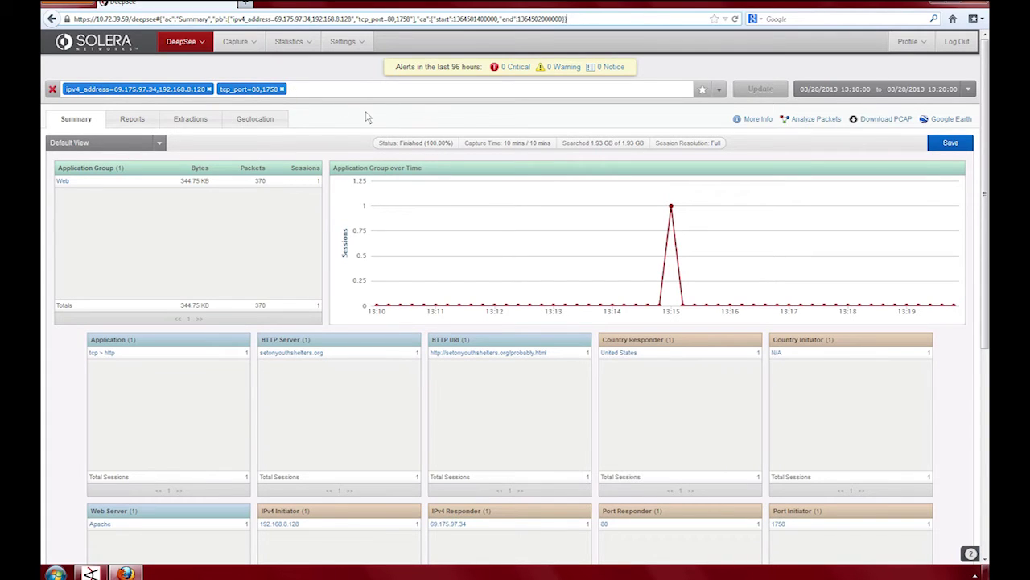
Open the report's extracted artifacts, examine the text/html probably.html artifact's source as text, and close the preview.
scroll(366, 118, "down", 1)
scroll(282, 121, "up", 1)
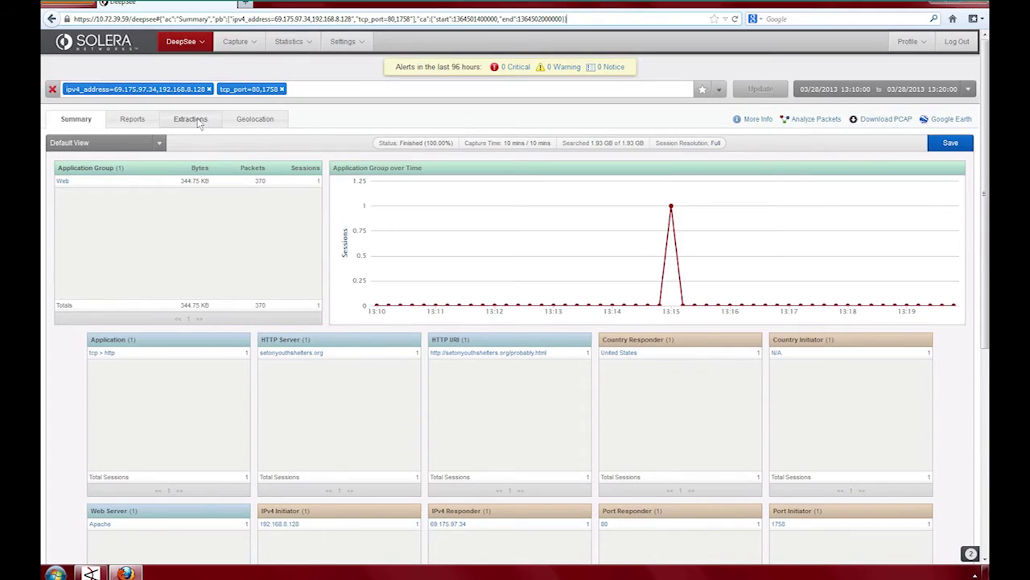
left_click(191, 119)
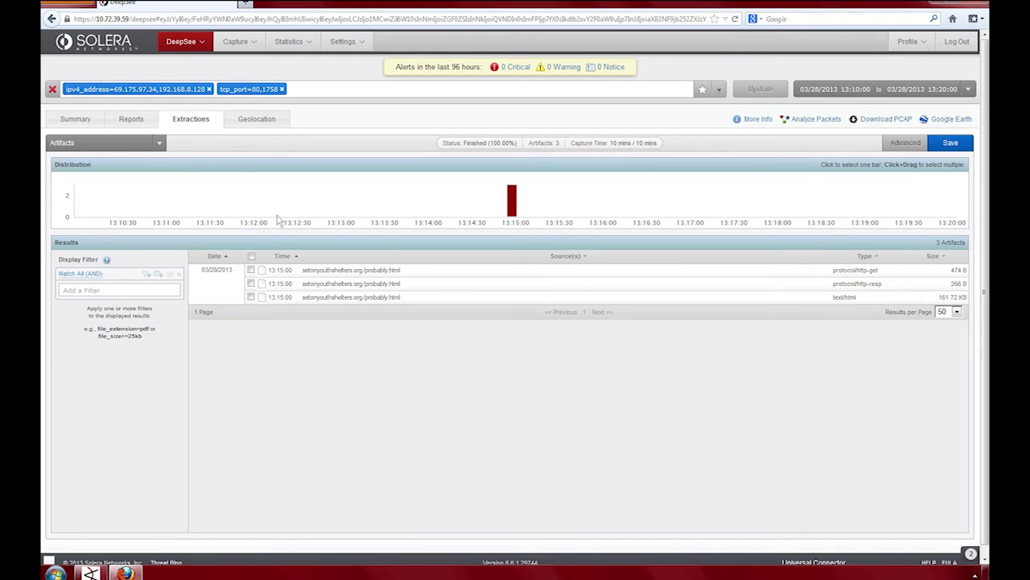
left_click(309, 297)
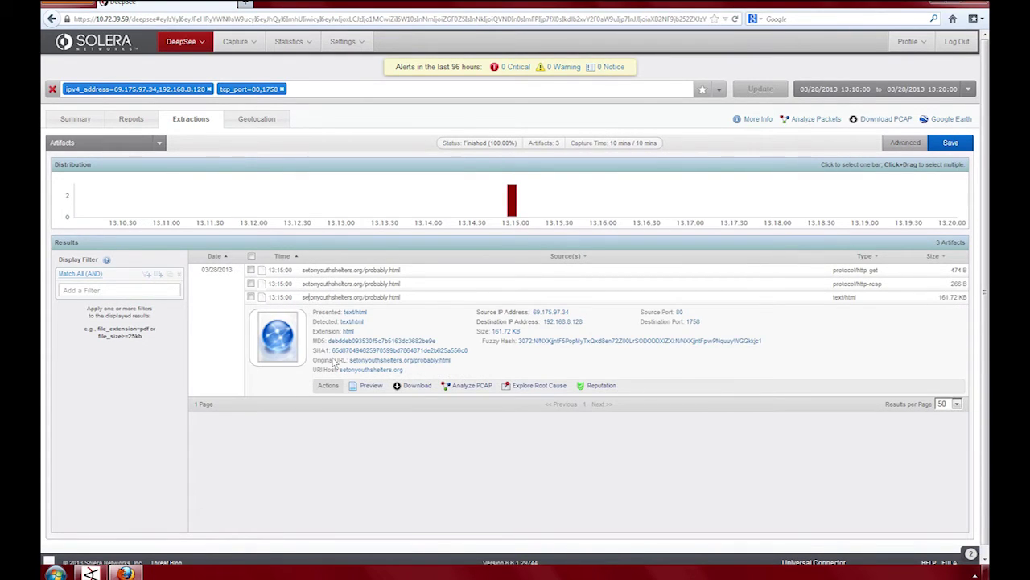
left_click(367, 388)
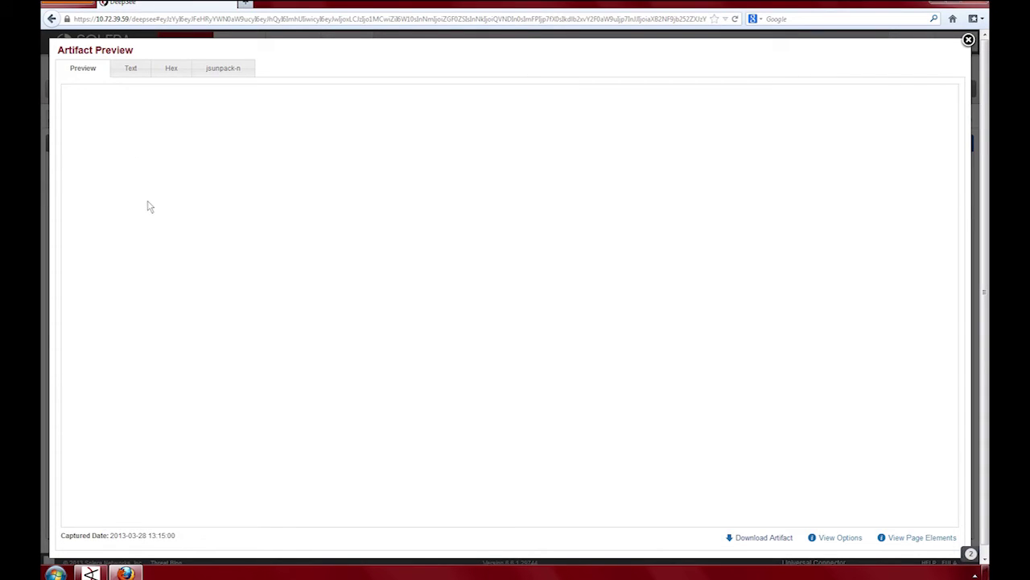
left_click(131, 71)
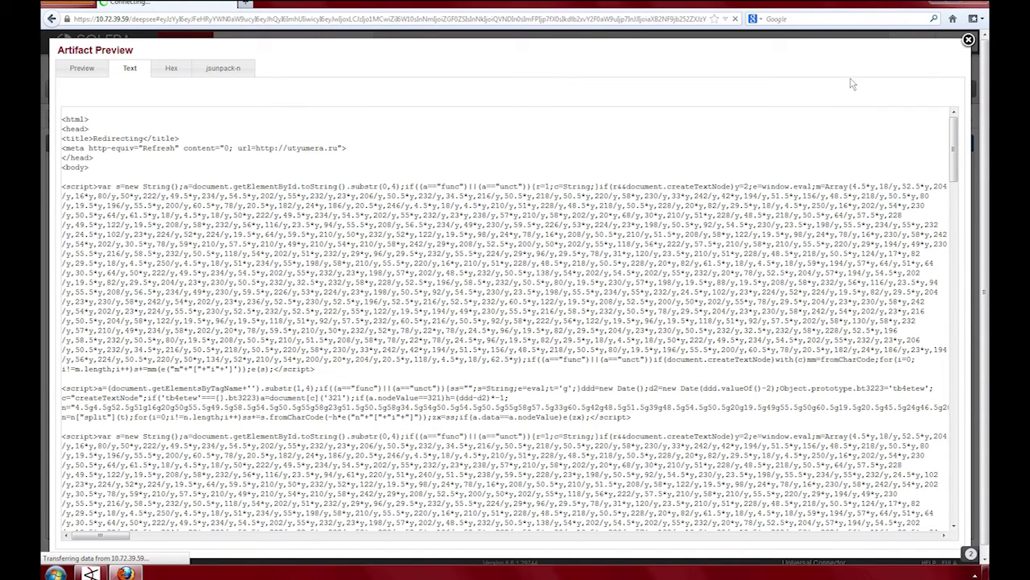
scroll(757, 182, "down", 3)
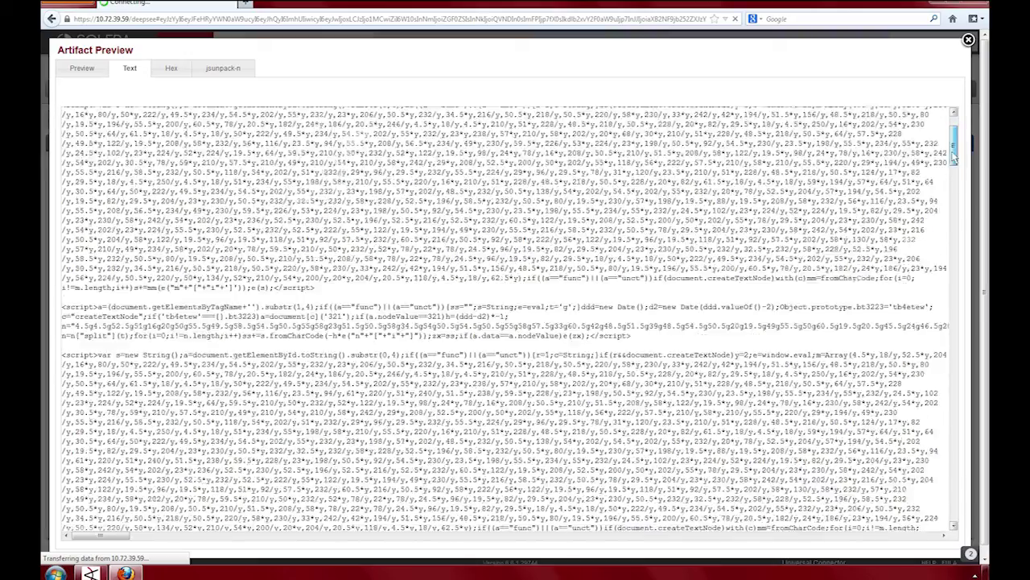
left_click_drag(954, 157, 959, 113)
left_click(968, 39)
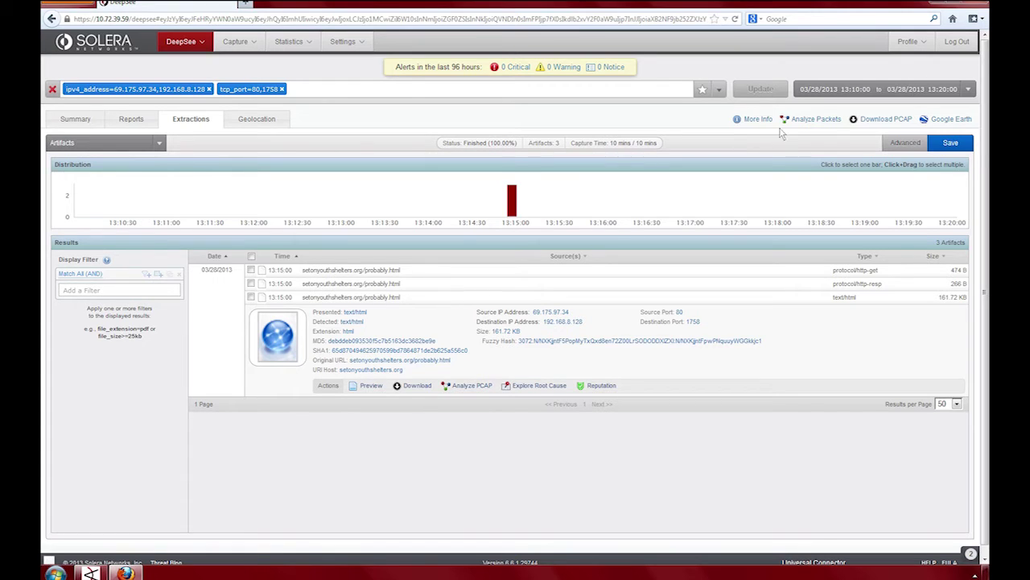
Remove the TCP port filter, reduce the address filter to ipv4_address=192.168.8.128, and update the results.
left_click(280, 89)
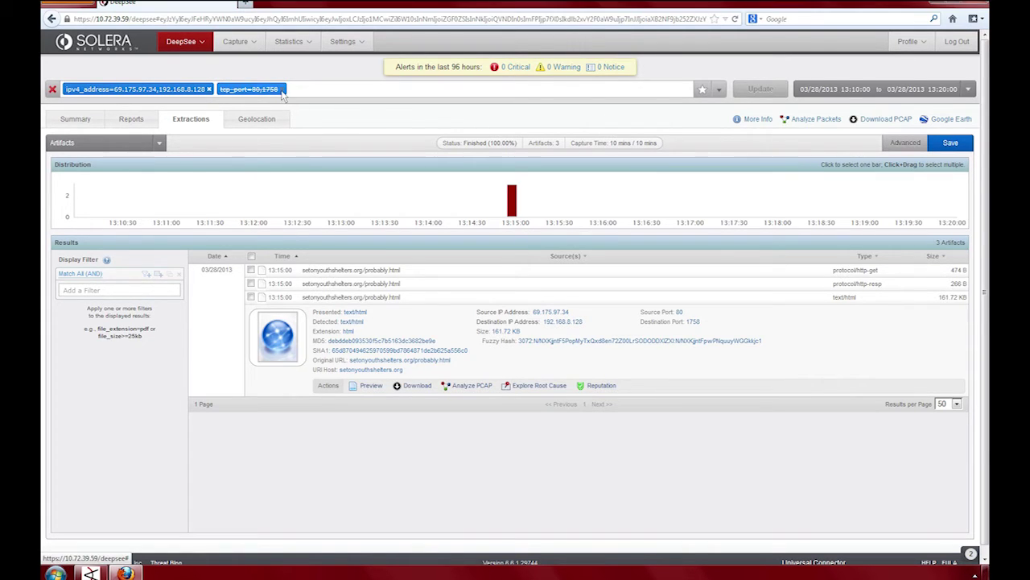
left_click(190, 92)
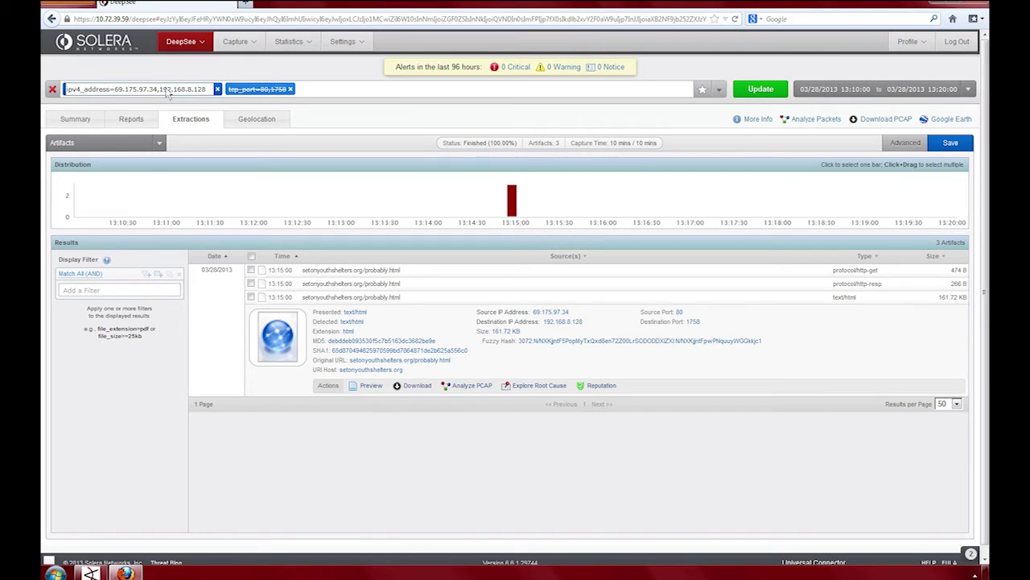
left_click_drag(157, 91, 122, 91)
key("BackSpace")
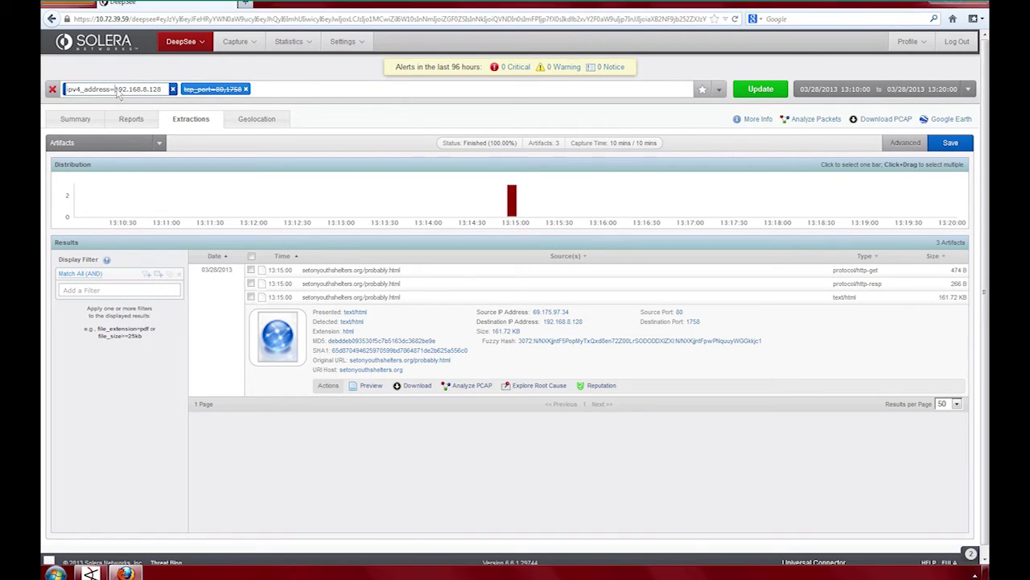
left_click(285, 97)
left_click(757, 90)
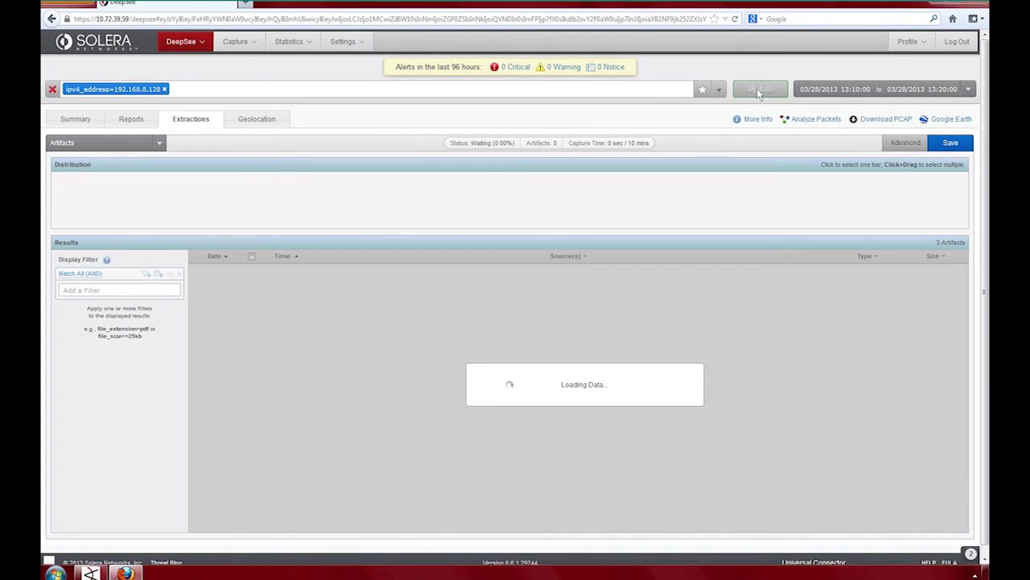
Expand the http-get and text/html circus.html artifacts from setonyouthshelters.org and examine the requests listed after them.
scroll(758, 92, "down", 1)
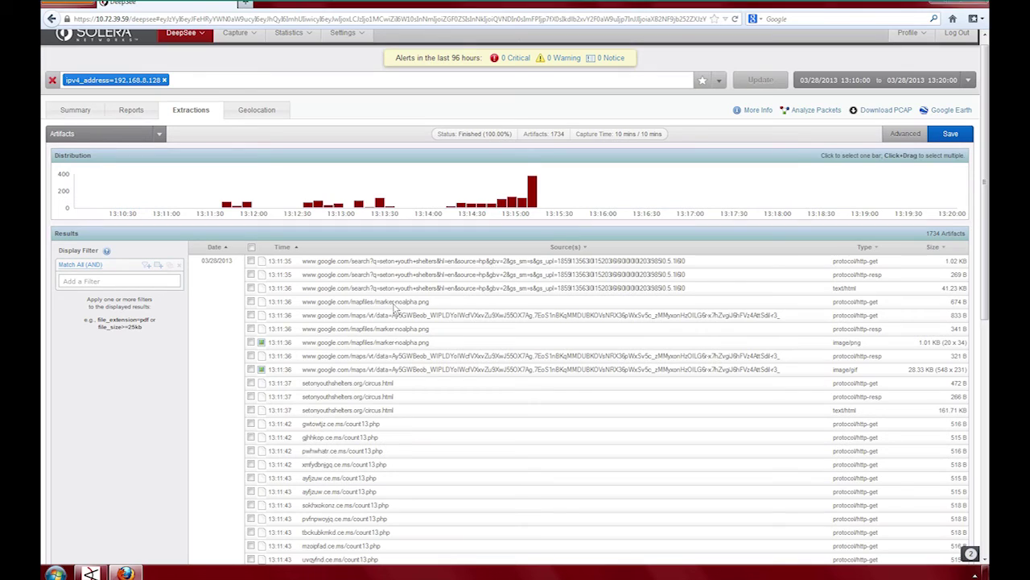
left_click(314, 385)
scroll(322, 406, "down", 2)
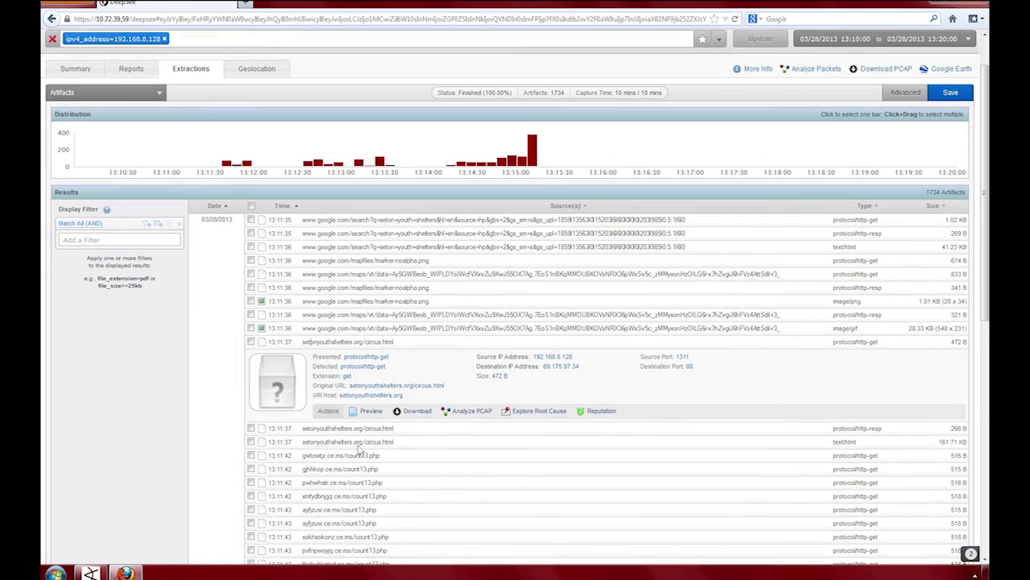
left_click(352, 419)
scroll(372, 420, "down", 2)
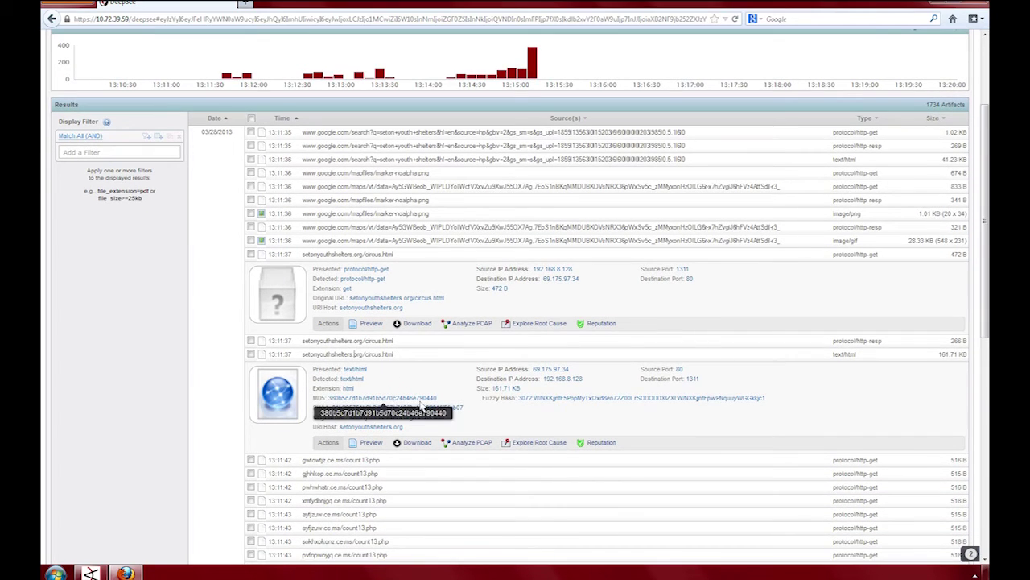
scroll(515, 432, "down", 4)
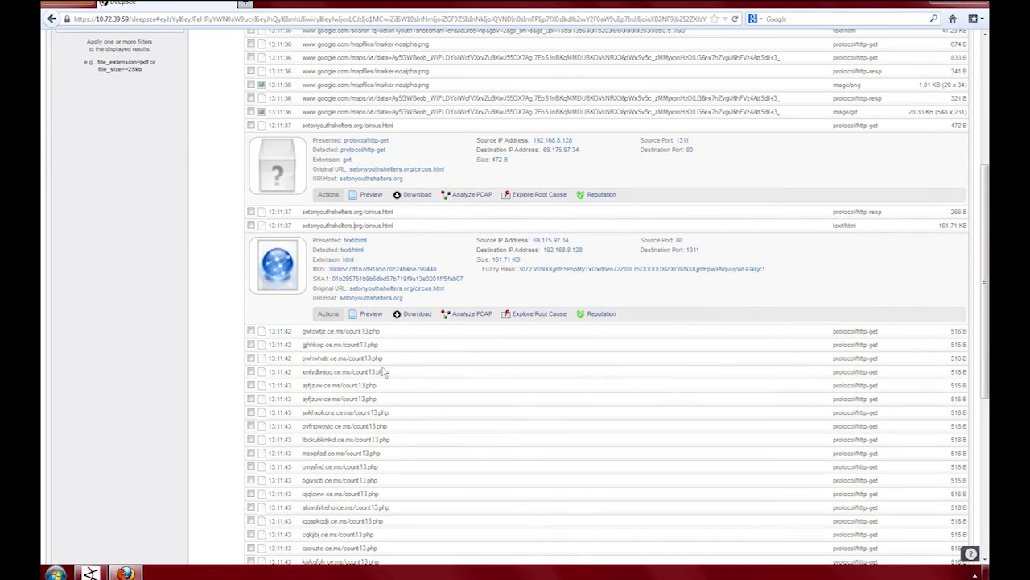
scroll(379, 348, "down", 6)
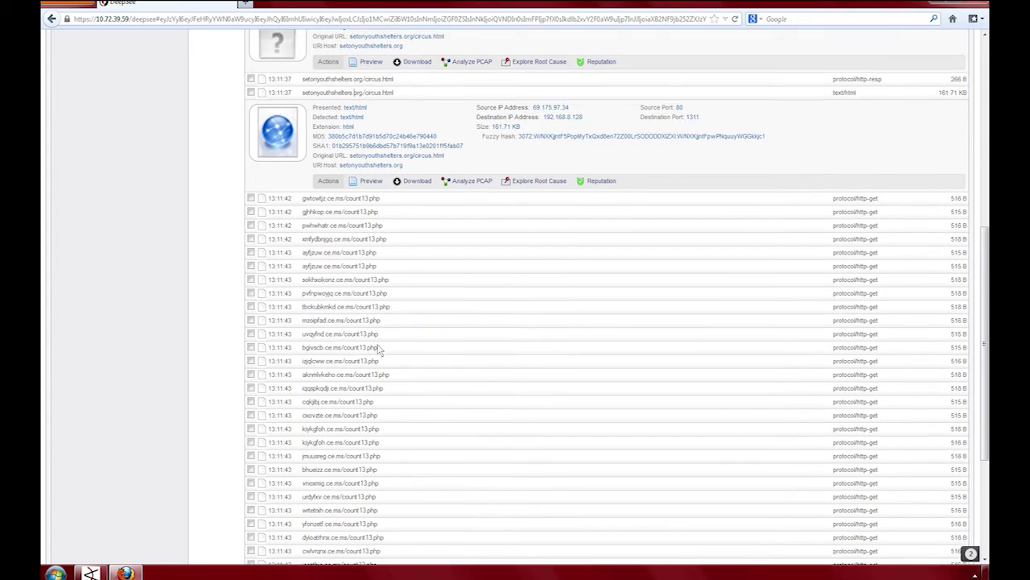
Show page 2 of the artifacts, expand the http-redirect artifact from qbztsblbzt.edns.biz/main.php, and examine the requests that follow it.
scroll(378, 348, "down", 5)
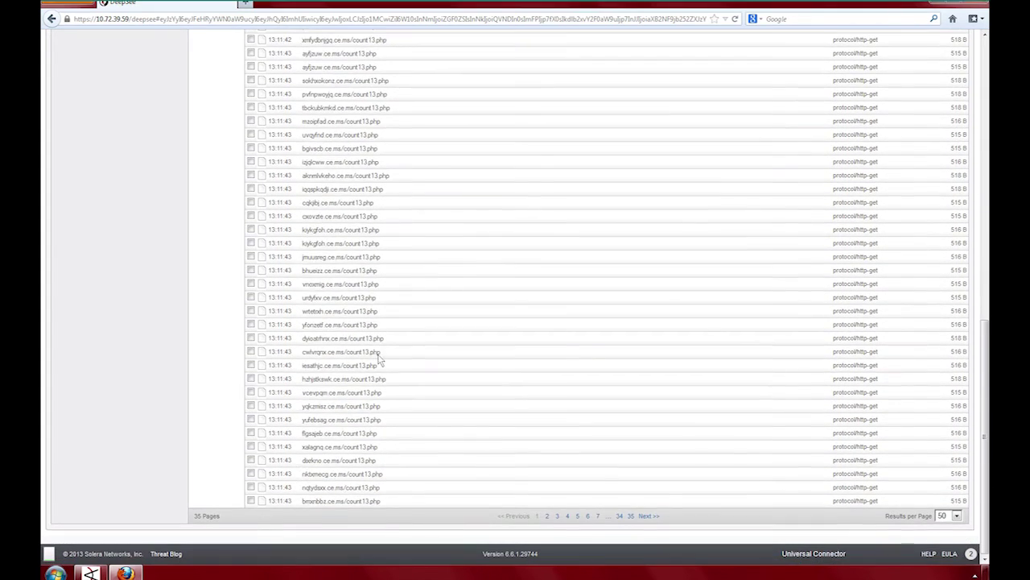
left_click(547, 516)
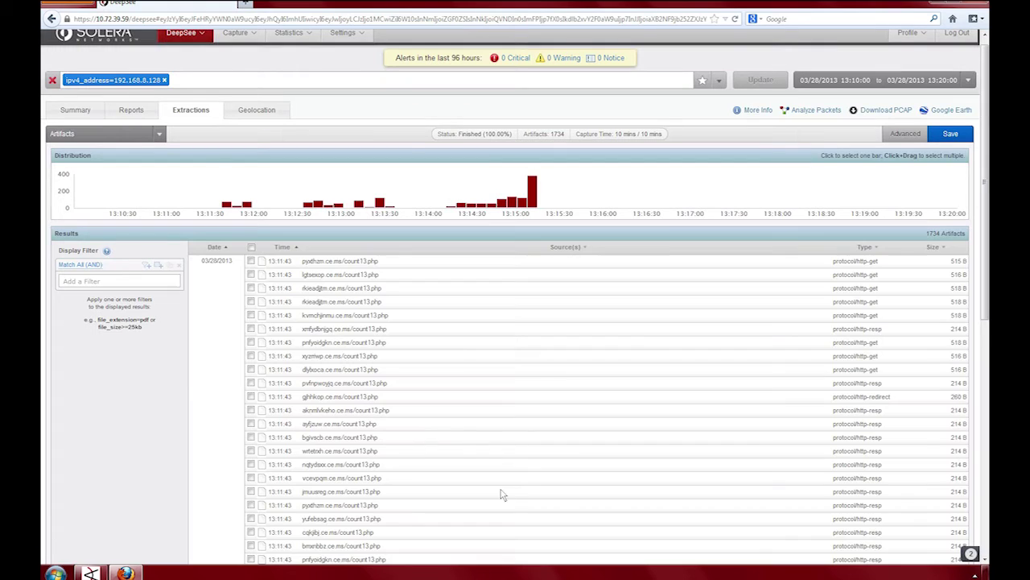
scroll(391, 332, "down", 6)
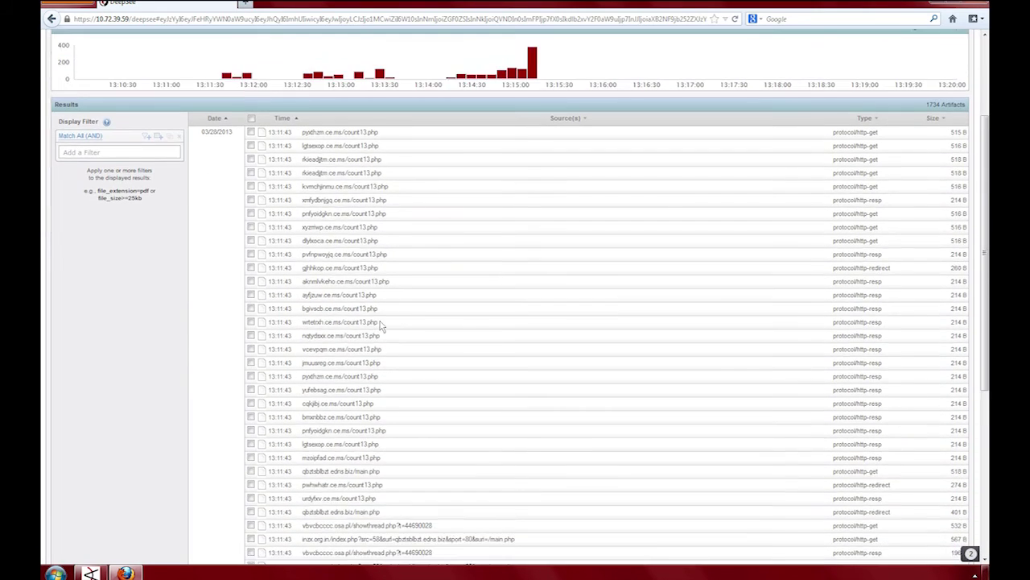
scroll(382, 325, "down", 4)
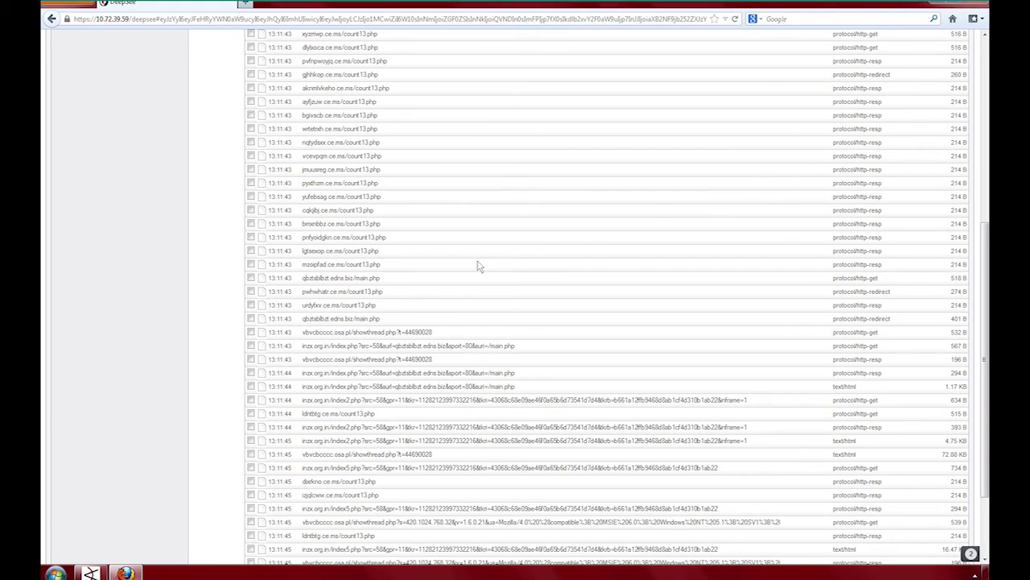
left_click(367, 321)
scroll(419, 325, "down", 2)
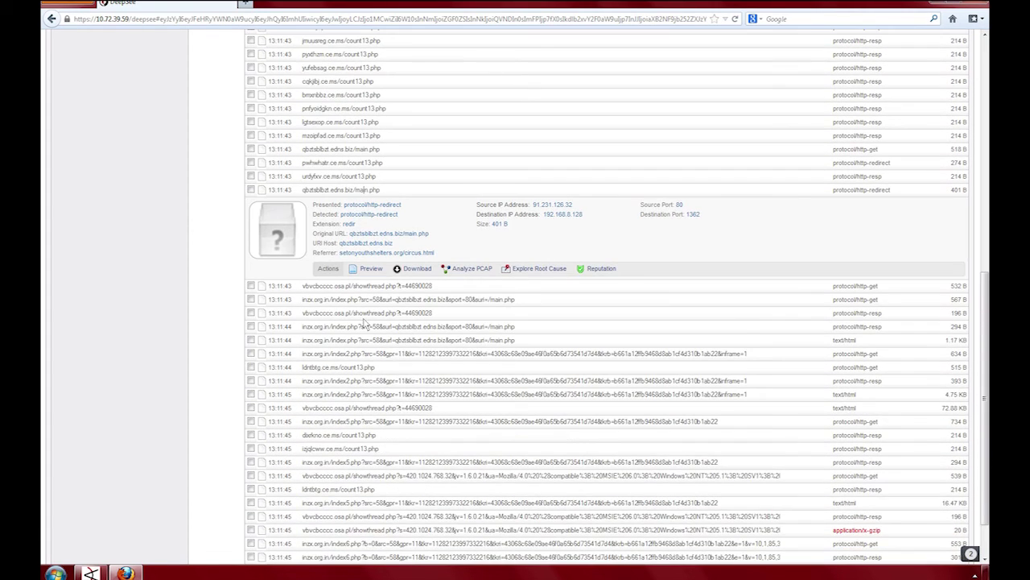
scroll(367, 322, "down", 2)
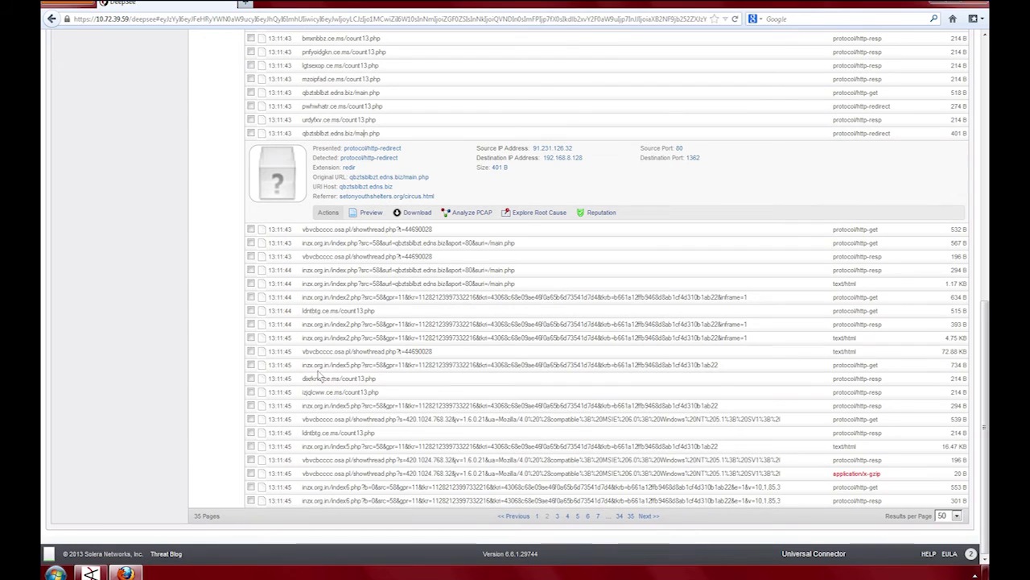
Show page 3 of the artifacts and expand the application/pdf and application/x-dosexec artifacts from inzx.org.in.
left_click(557, 516)
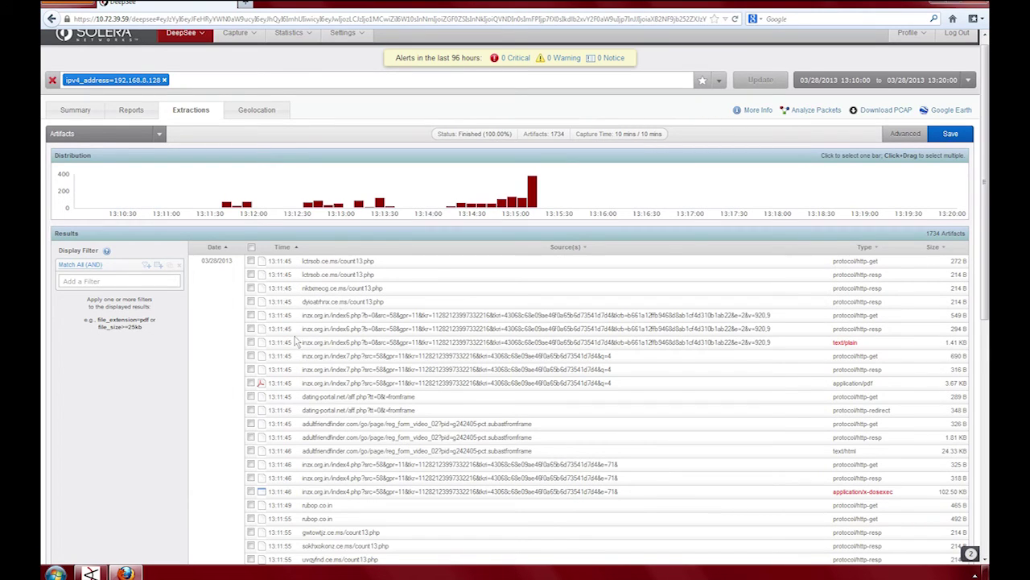
left_click(322, 384)
scroll(342, 384, "down", 5)
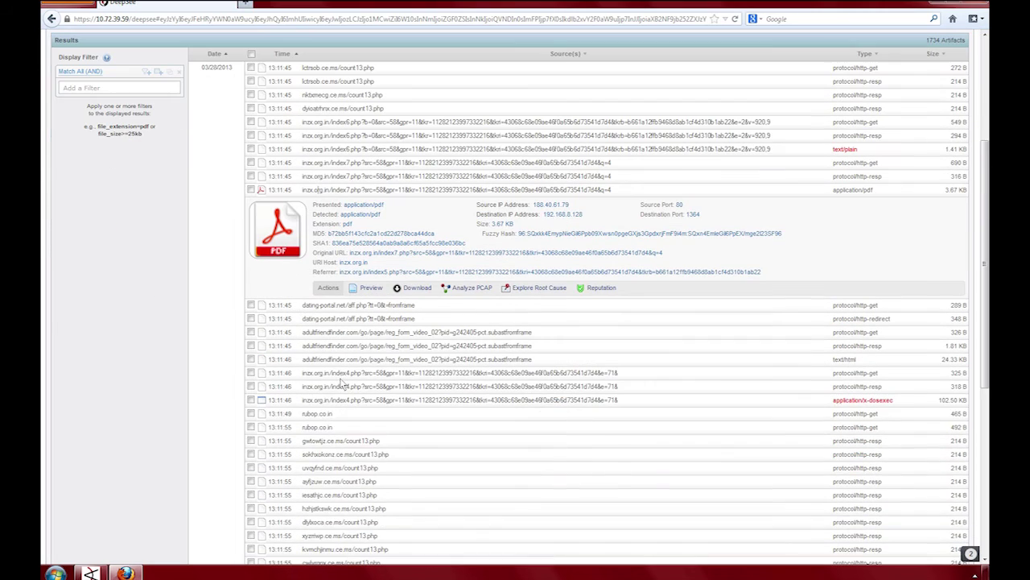
left_click(337, 403)
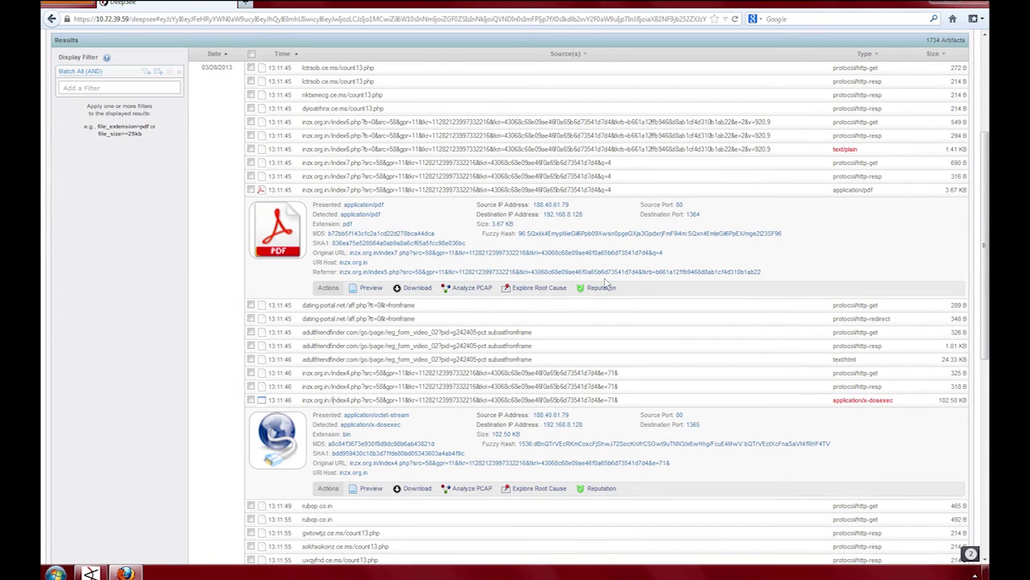
Check the reputation of the inzx.org.in application/pdf artifact, close its report, and request the application/x-dosexec artifact's reputation.
left_click(605, 292)
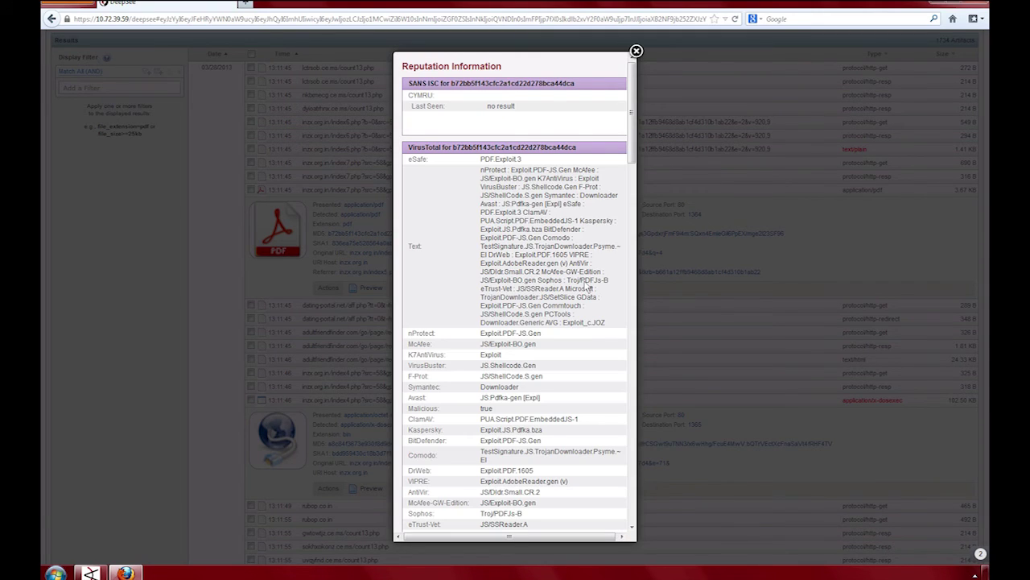
left_click(636, 51)
scroll(608, 411, "down", 2)
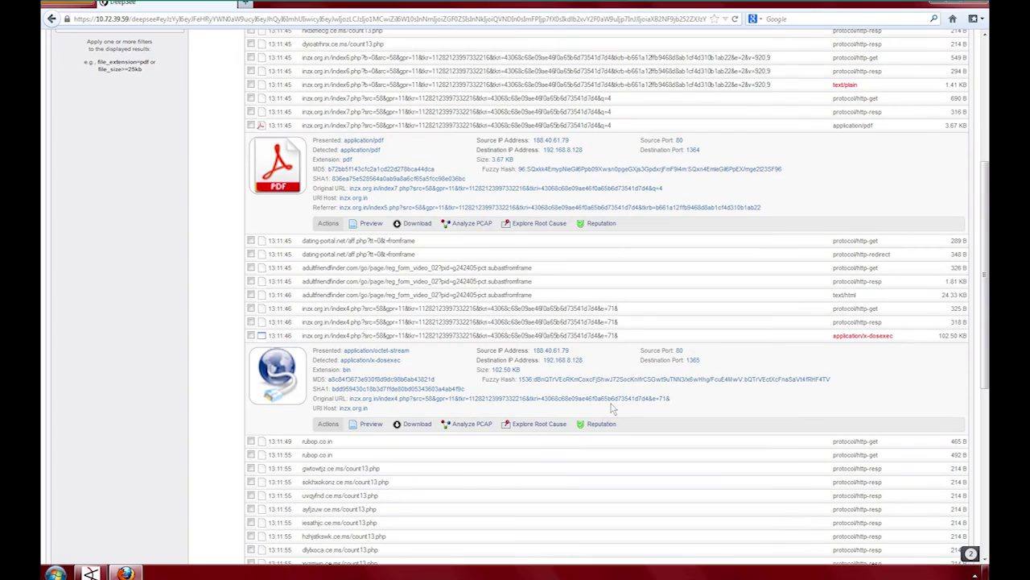
left_click(602, 424)
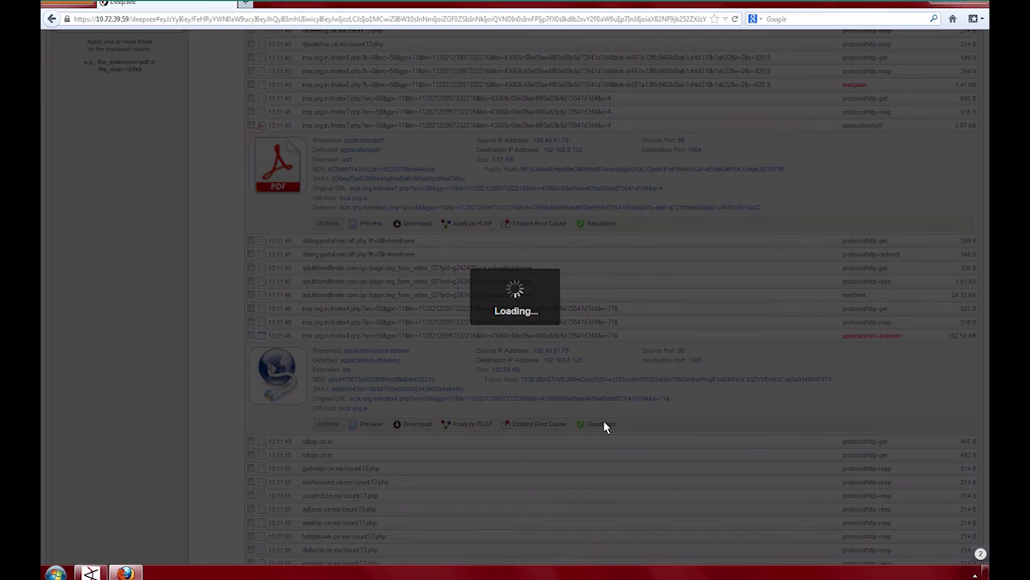